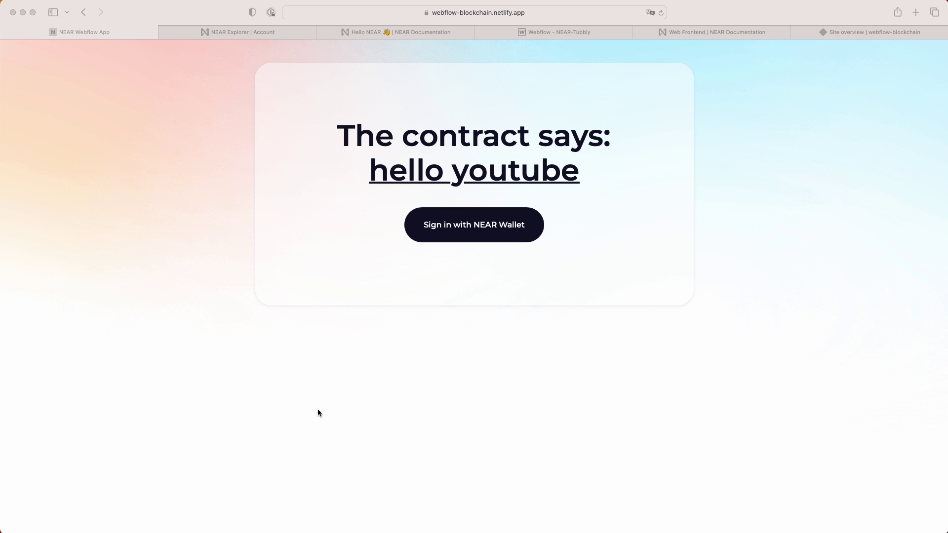
- Start the NEAR wallet sign-in on the greeting app and choose MyNearWallet
{"action": "left_click", "coordinate": [271, 192]}
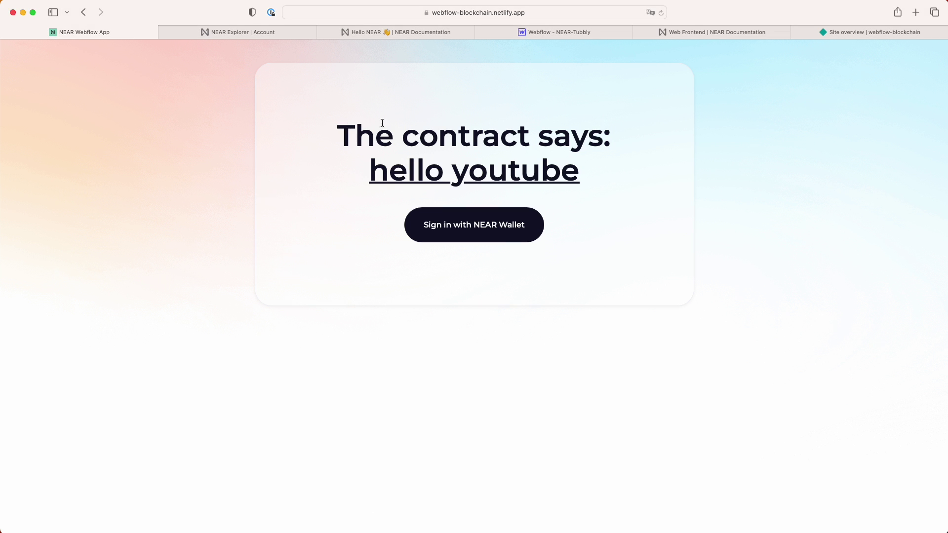
{"action": "left_click_drag", "start_coordinate": [575, 173], "coordinate": [368, 171]}
{"action": "left_click", "coordinate": [523, 169]}
{"action": "left_click", "coordinate": [502, 230]}
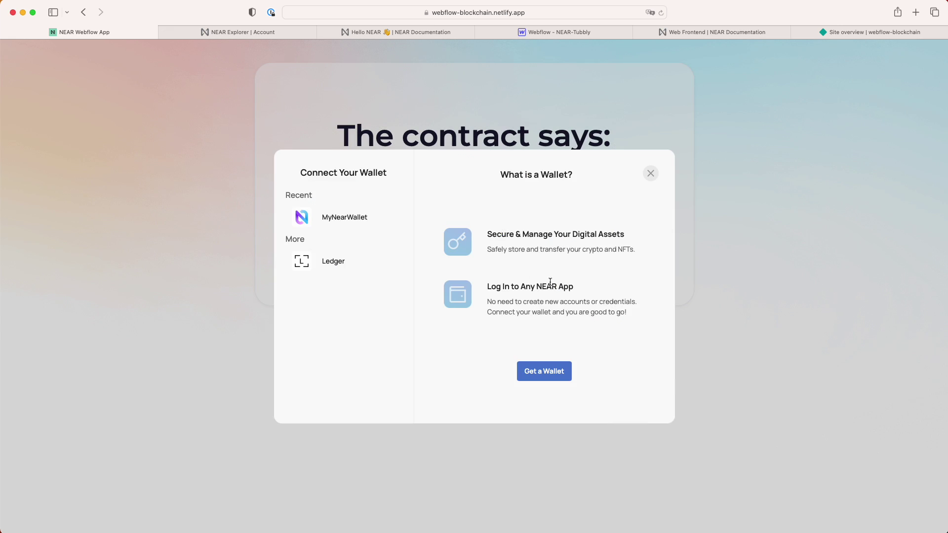
{"action": "left_click", "coordinate": [349, 228]}
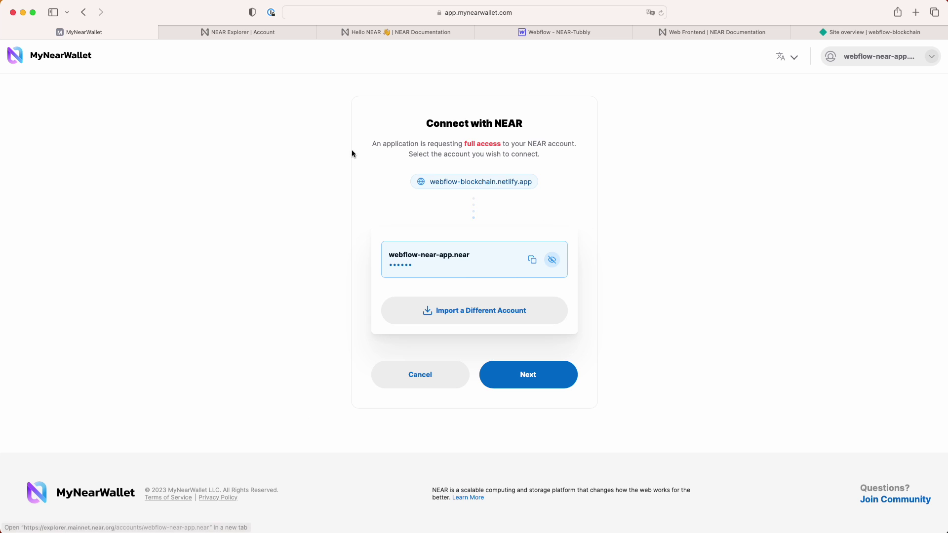
- Grant the listed wallet account full access and confirm by entering its account ID
{"action": "left_click", "coordinate": [545, 381]}
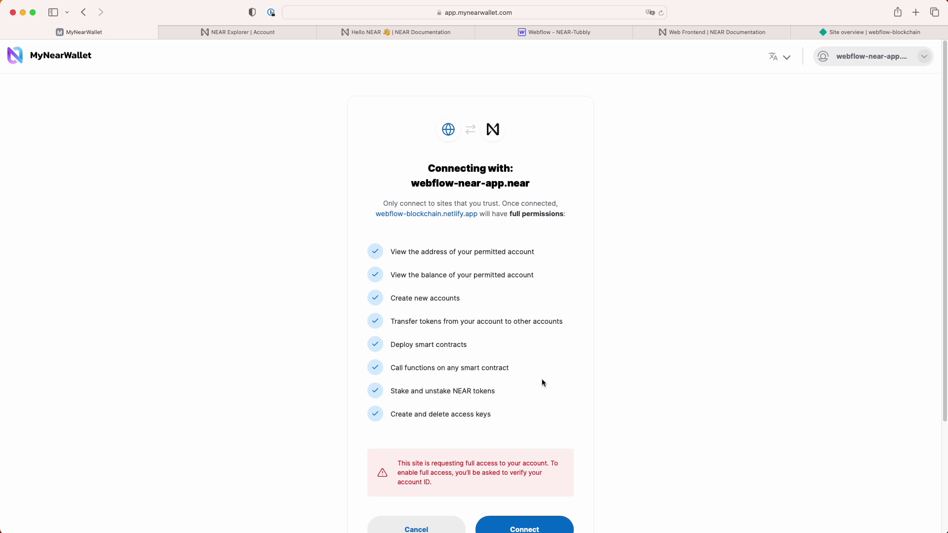
{"action": "scroll", "coordinate": [545, 370], "scroll_direction": "down", "scroll_amount": 1}
{"action": "scroll", "coordinate": [545, 373], "scroll_direction": "down", "scroll_amount": 1}
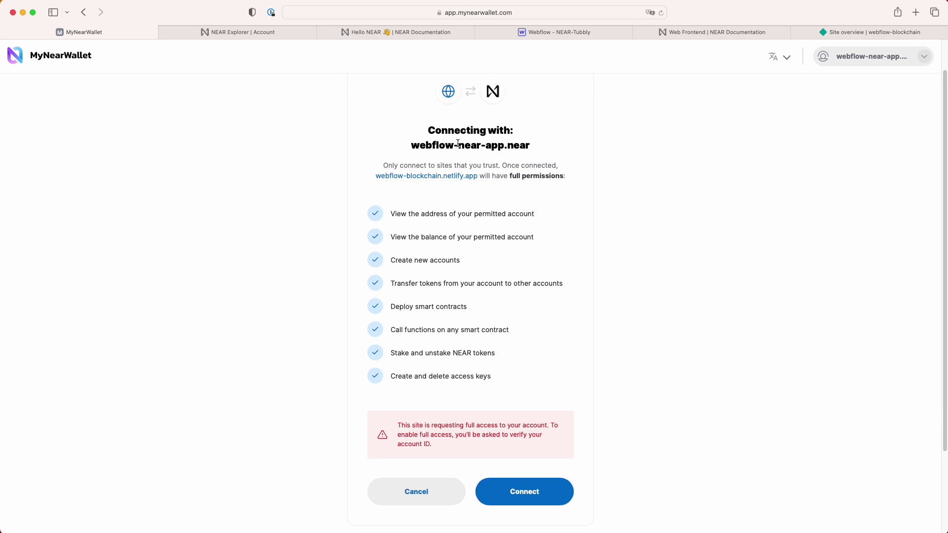
{"action": "scroll", "coordinate": [530, 398], "scroll_direction": "down", "scroll_amount": 3}
{"action": "left_click", "coordinate": [522, 408]}
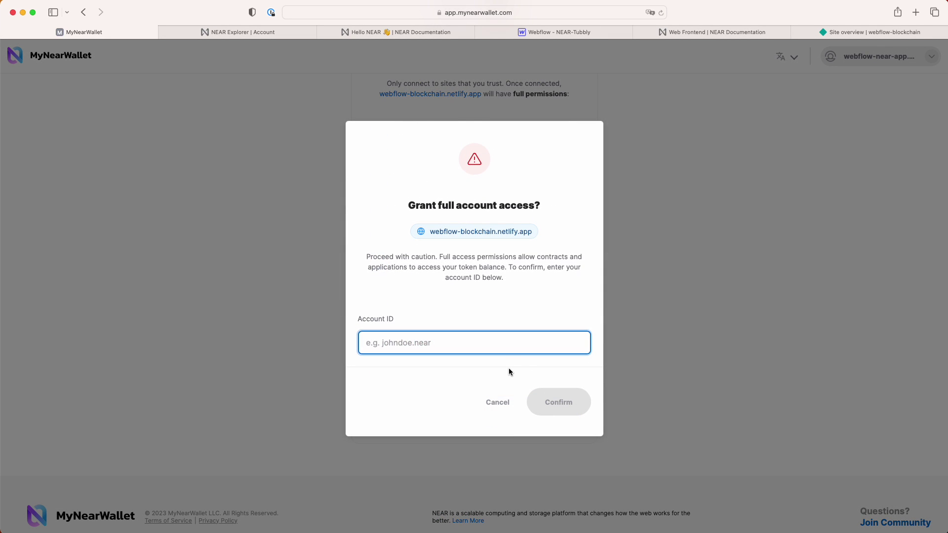
{"action": "type", "text": "webflow-near-app.near"}
{"action": "key", "text": "Return"}
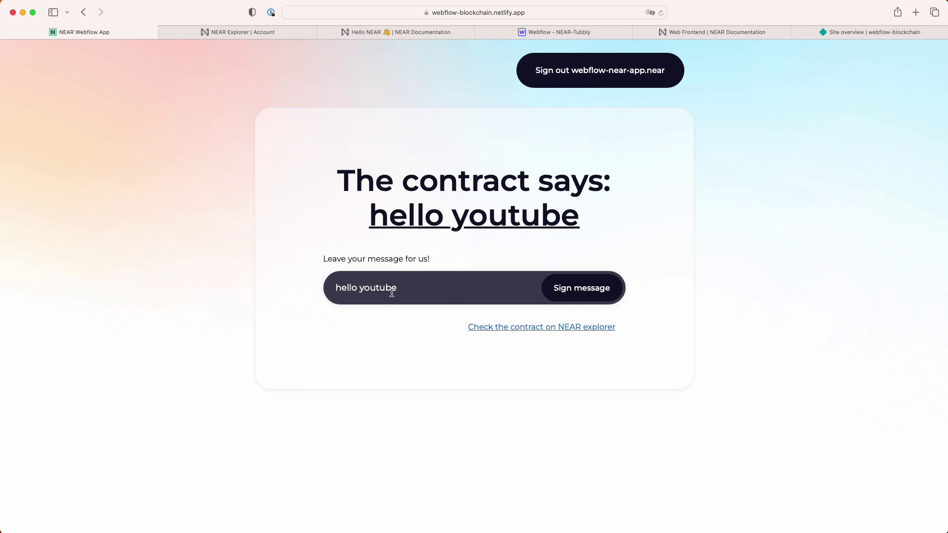
- Open the GHTh6kh… set_greeting transaction storing 'hello youtube', then return to the account overview
{"action": "left_click", "coordinate": [427, 293]}
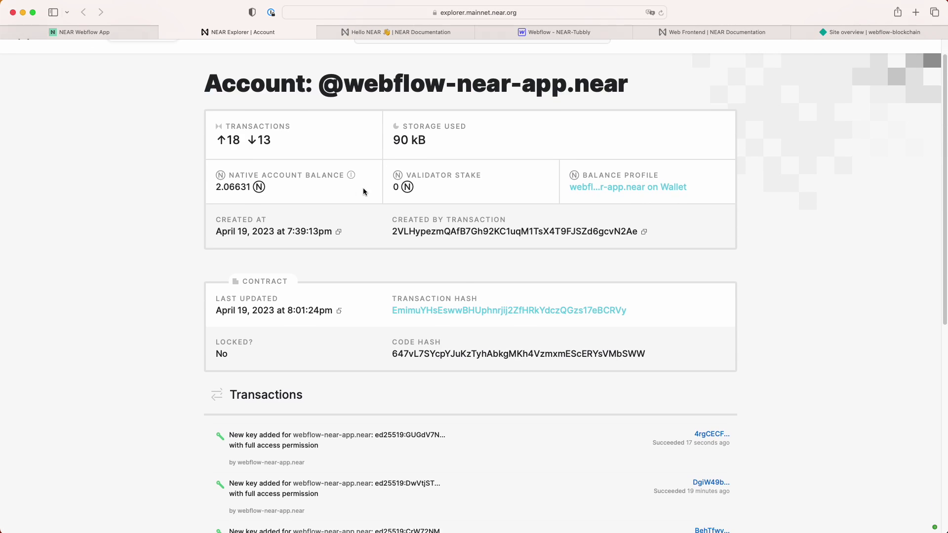
{"action": "scroll", "coordinate": [426, 324], "scroll_direction": "down", "scroll_amount": 2}
{"action": "left_click", "coordinate": [710, 487]}
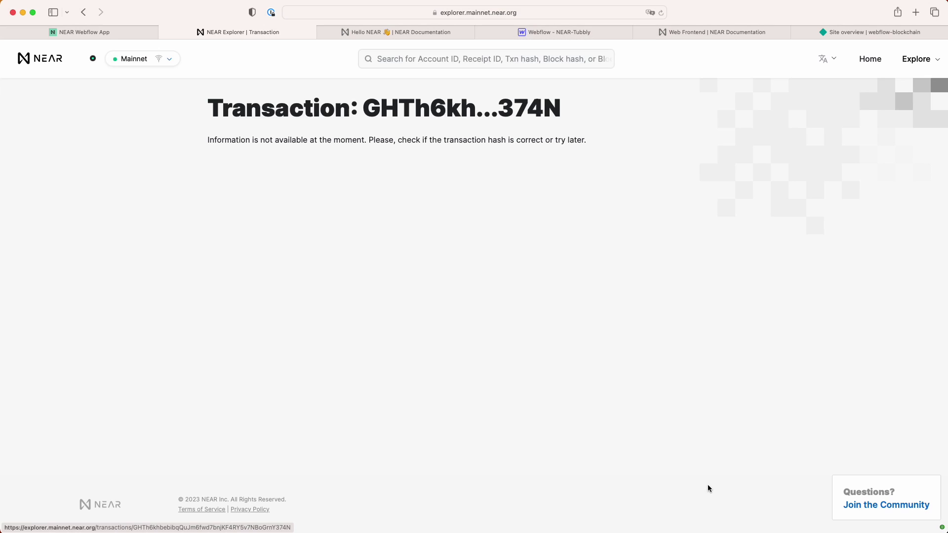
{"action": "scroll", "coordinate": [275, 410], "scroll_direction": "down", "scroll_amount": 1}
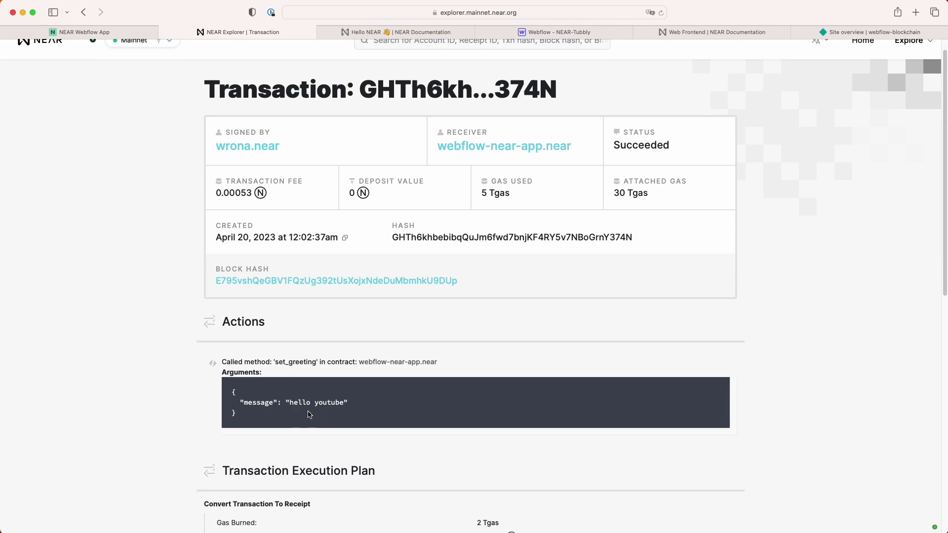
{"action": "scroll", "coordinate": [306, 412], "scroll_direction": "up", "scroll_amount": 1}
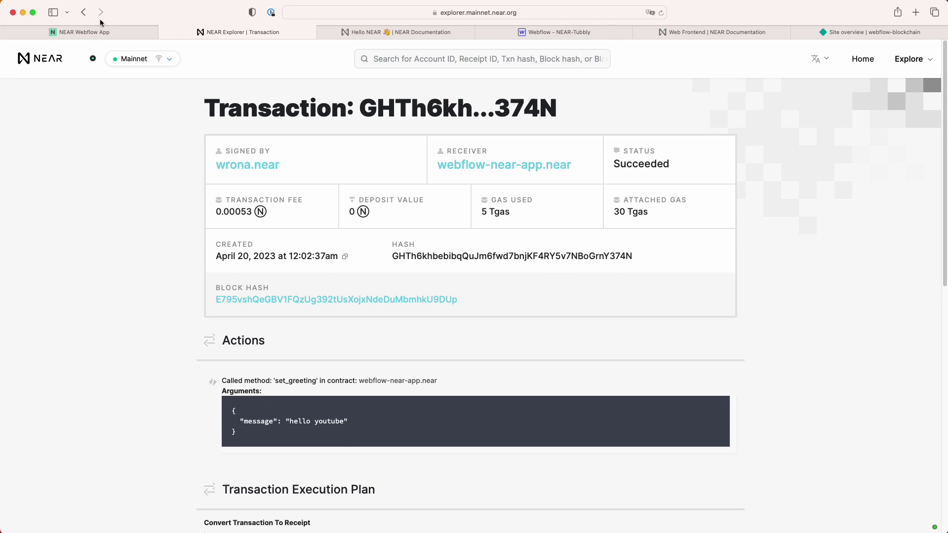
{"action": "left_click", "coordinate": [83, 12]}
- Replace the app's greeting message with 'it works' and sign it
{"action": "left_click", "coordinate": [79, 32]}
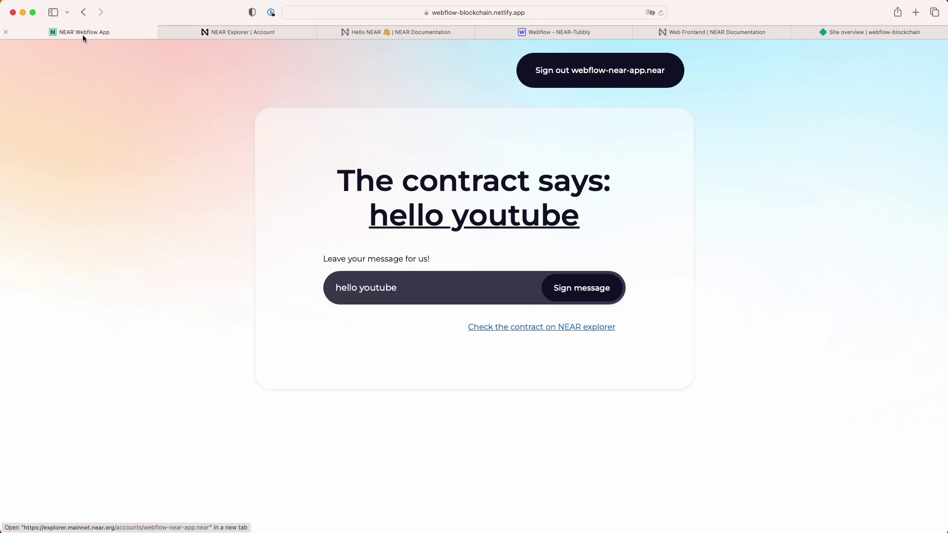
{"action": "triple_click", "coordinate": [385, 290]}
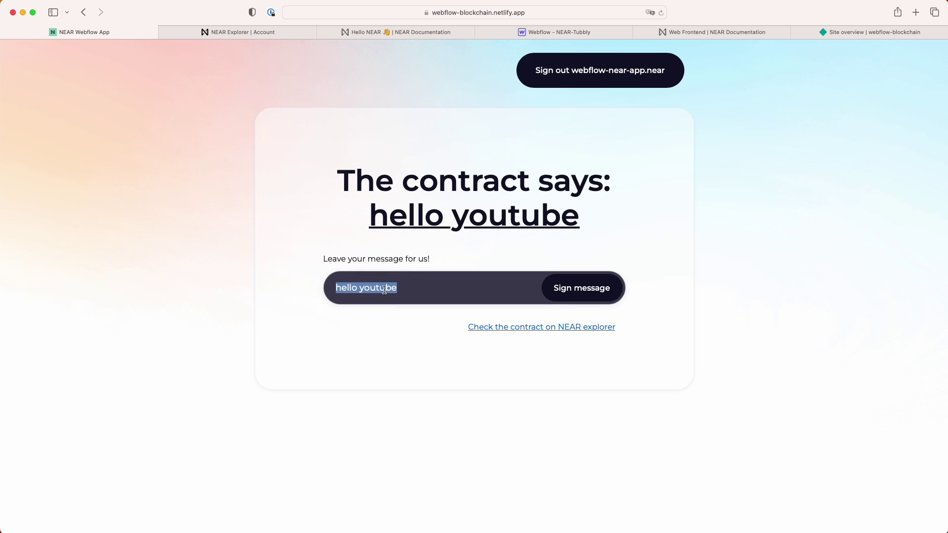
{"action": "type", "text": "it works!"}
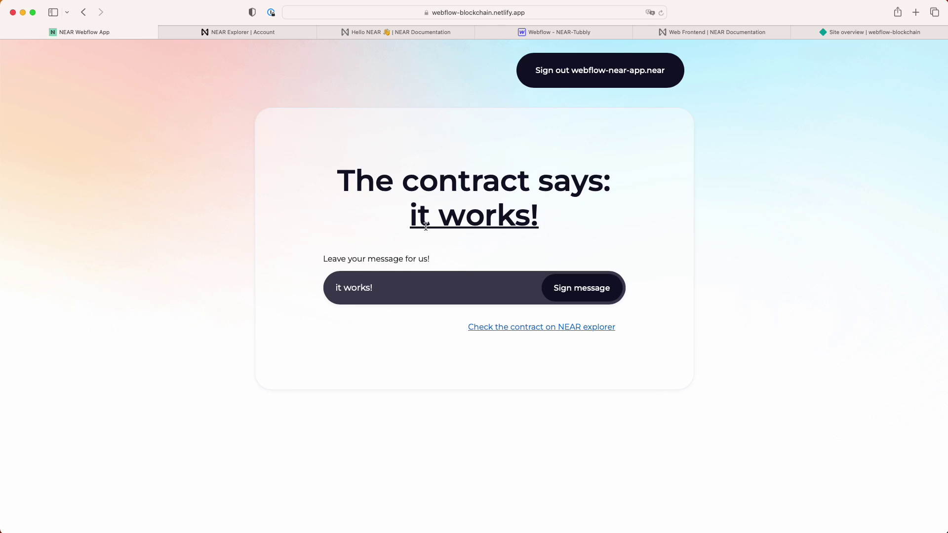
{"action": "left_click", "coordinate": [228, 36]}
- Reload the explorer account and open the newest 7Fa5L52… transaction to check its 'it works!' argument
{"action": "scroll", "coordinate": [346, 247], "scroll_direction": "up", "scroll_amount": 1}
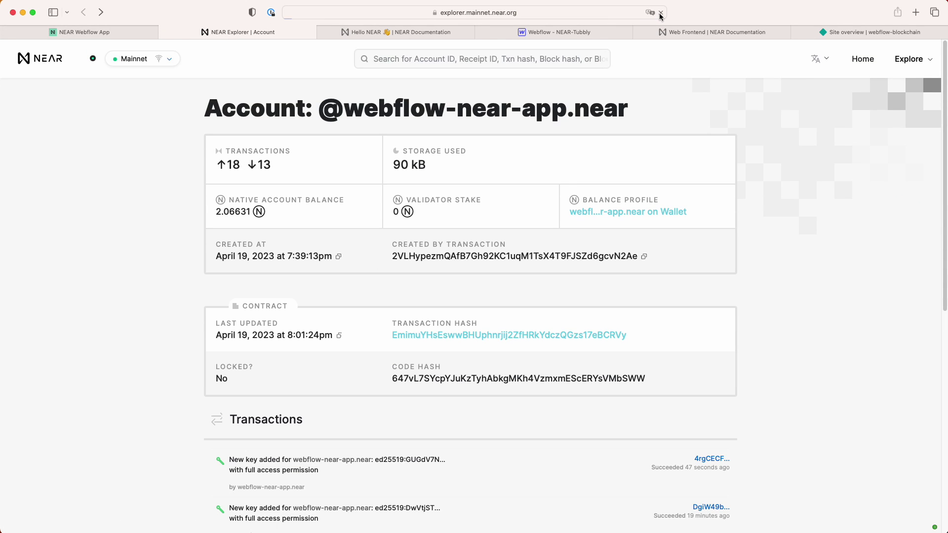
{"action": "left_click", "coordinate": [660, 12]}
{"action": "scroll", "coordinate": [510, 239], "scroll_direction": "down", "scroll_amount": 1}
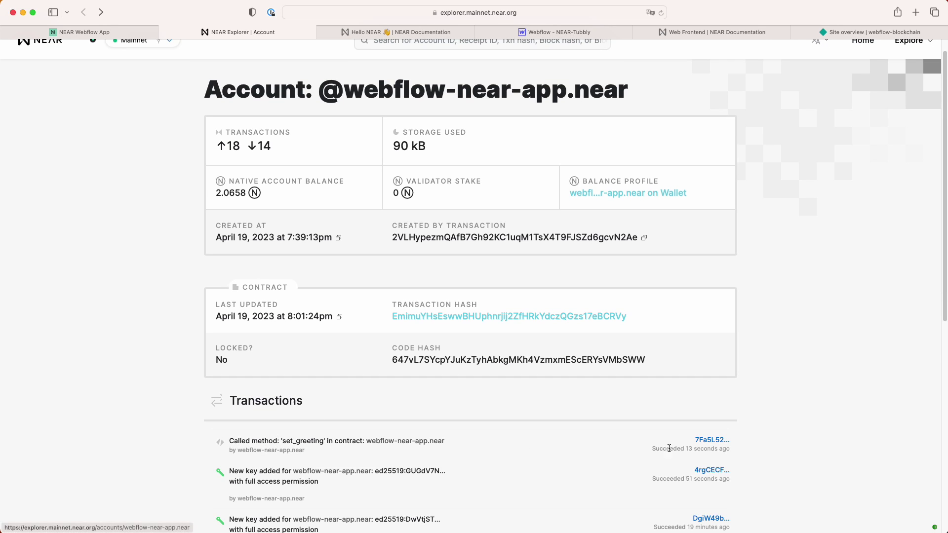
{"action": "left_click", "coordinate": [716, 440]}
{"action": "scroll", "coordinate": [457, 321], "scroll_direction": "down", "scroll_amount": 3}
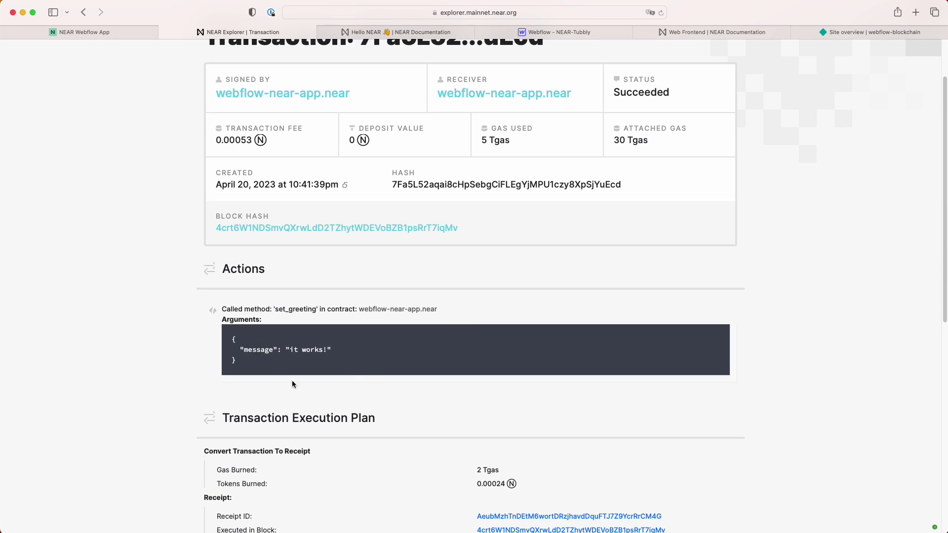
{"action": "scroll", "coordinate": [318, 357], "scroll_direction": "up", "scroll_amount": 3}
{"action": "left_click", "coordinate": [99, 33]}
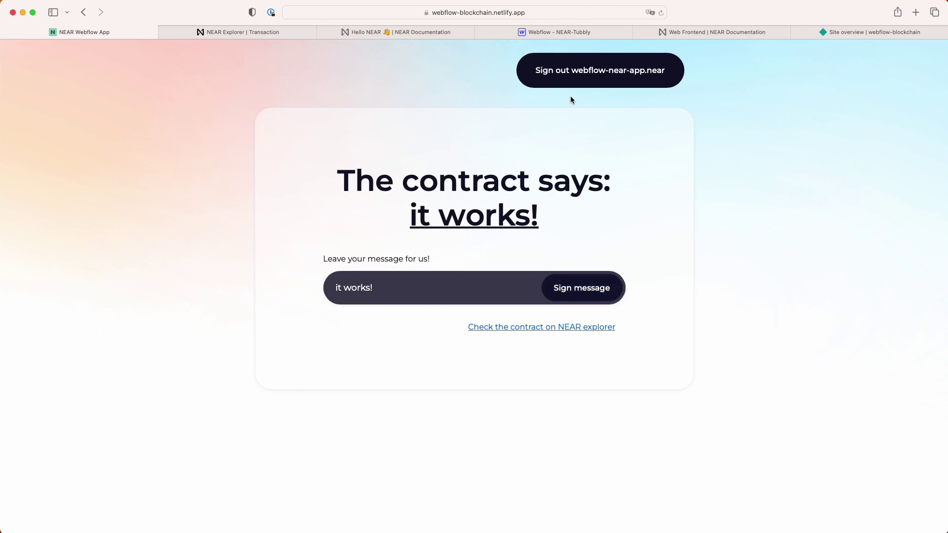
- Sign out of the NEAR Webflow App, leaving the public 'it works!' greeting
{"action": "left_click", "coordinate": [599, 74]}
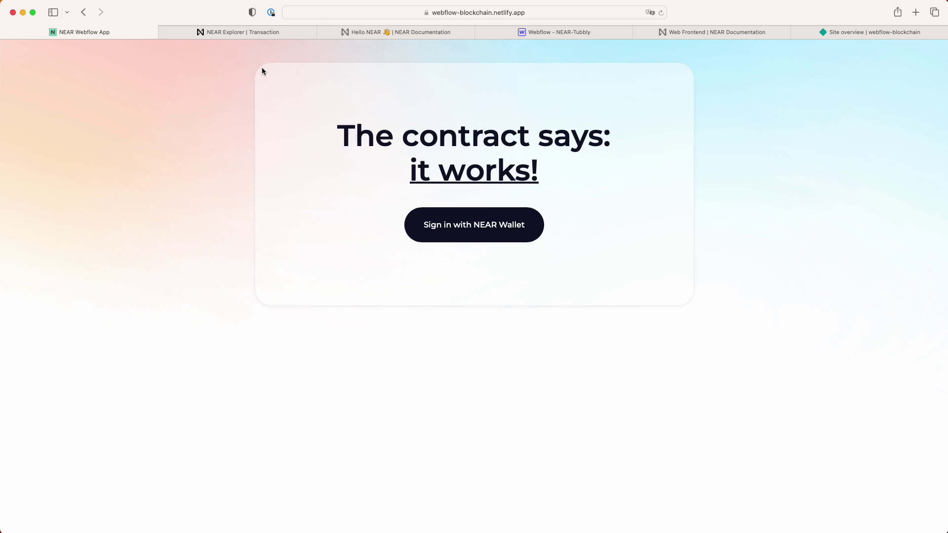
{"action": "mouse_move", "coordinate": [259, 31]}
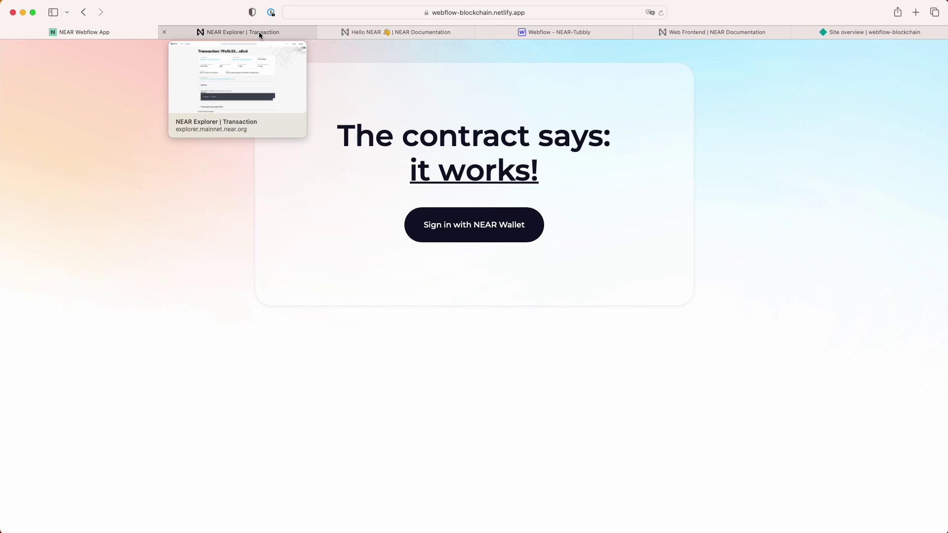
- Scroll through the Hello NEAR quickstart page in the NEAR documentation
{"action": "left_click", "coordinate": [402, 34]}
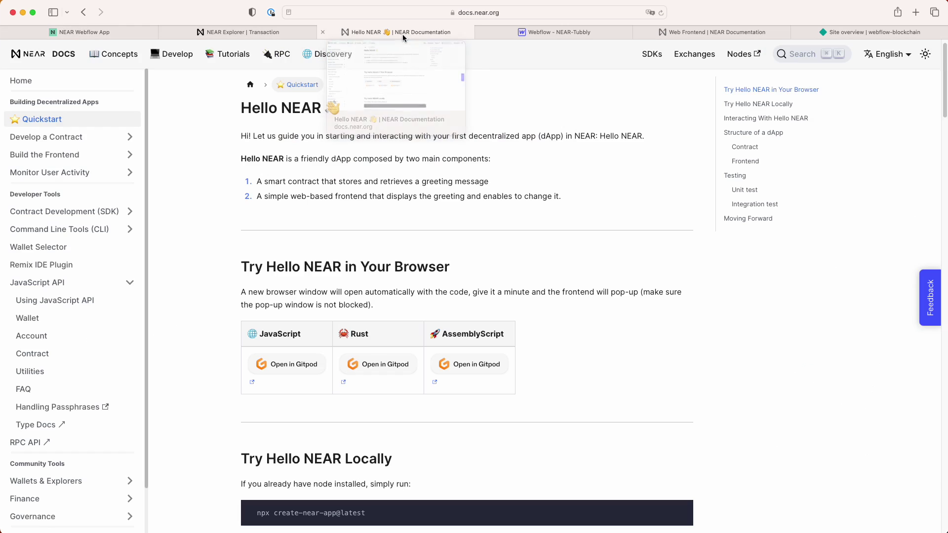
{"action": "scroll", "coordinate": [260, 131], "scroll_direction": "up", "scroll_amount": 1}
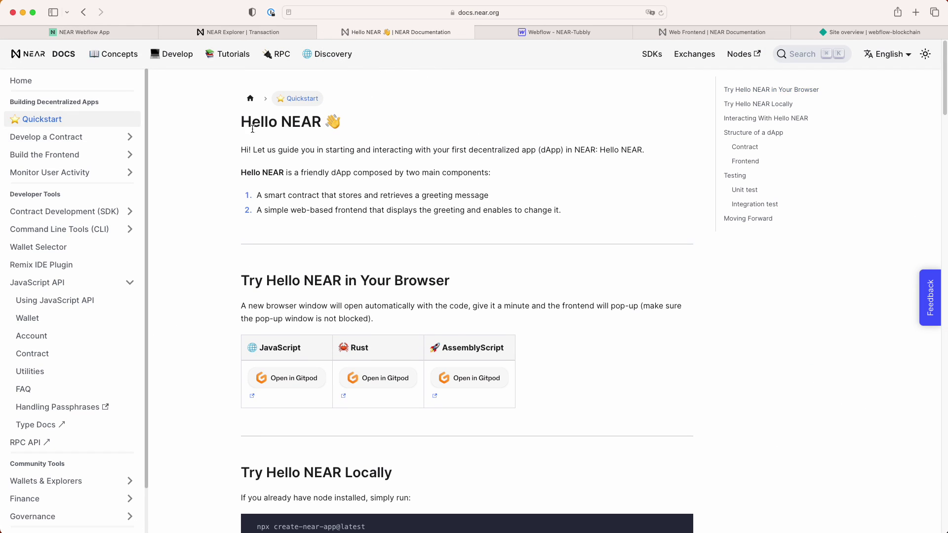
{"action": "scroll", "coordinate": [236, 143], "scroll_direction": "down", "scroll_amount": 2}
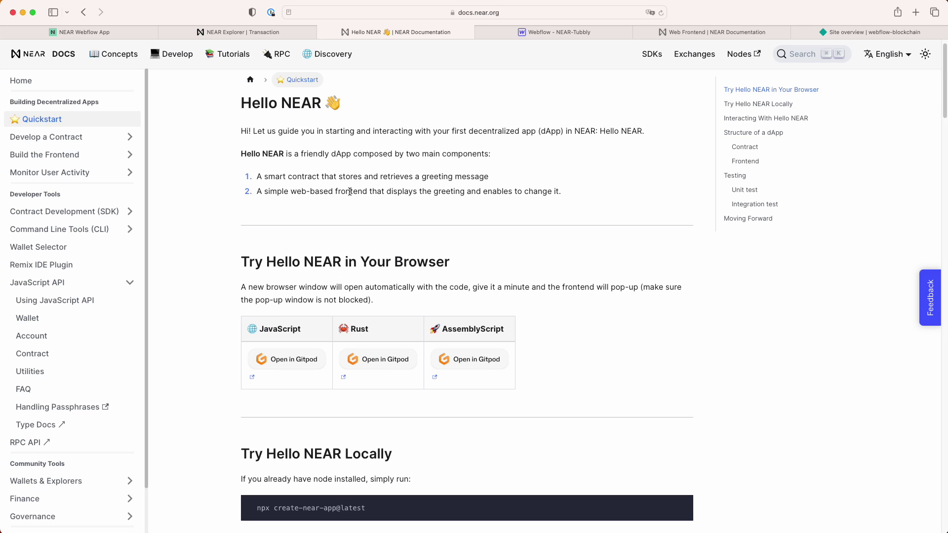
{"action": "scroll", "coordinate": [359, 179], "scroll_direction": "down", "scroll_amount": 2}
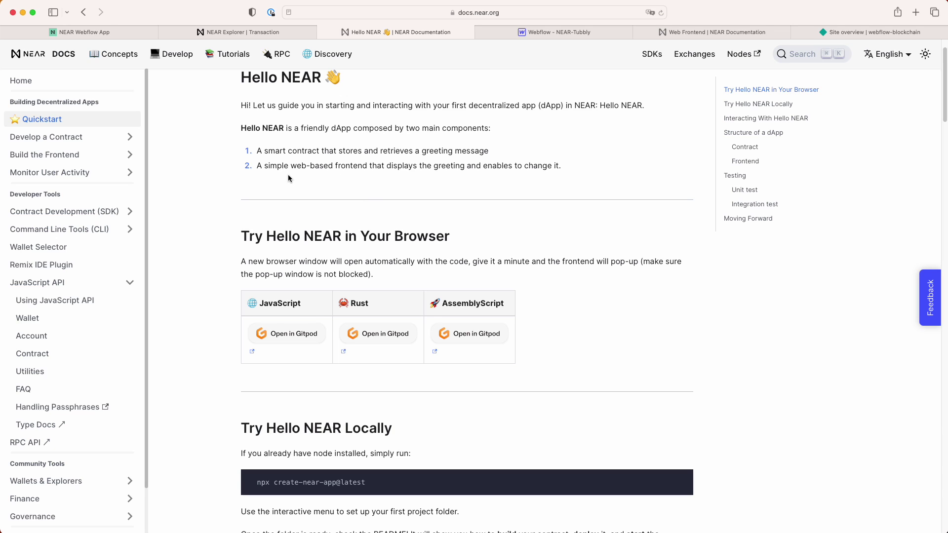
{"action": "left_click", "coordinate": [567, 31]}
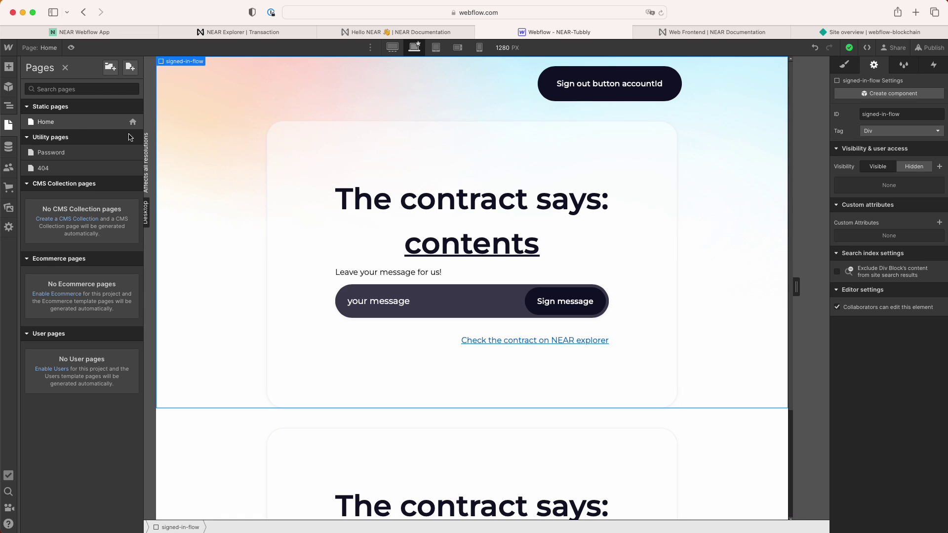
- Inspect signed-out-flow and both greeting spans' data-behavior="greeting" attributes in the Navigator
{"action": "left_click", "coordinate": [8, 107]}
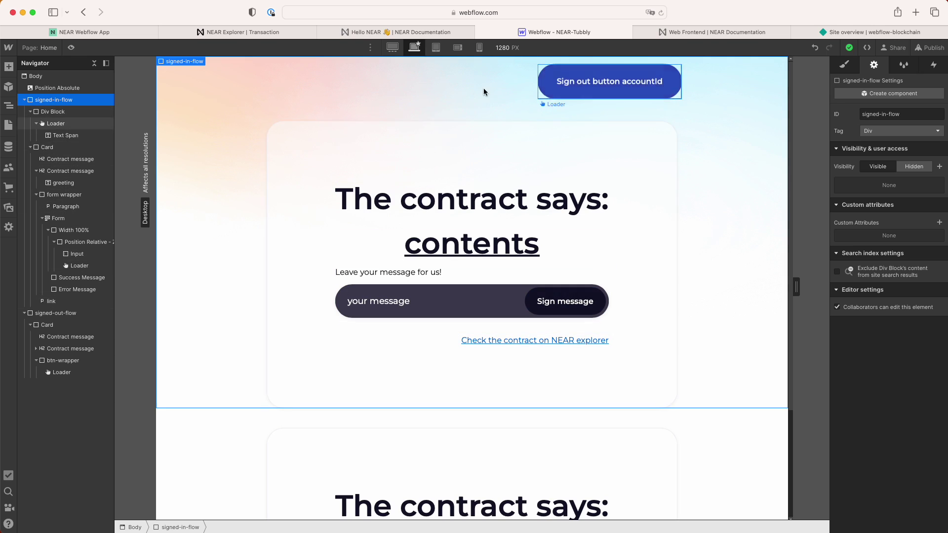
{"action": "left_click", "coordinate": [74, 313]}
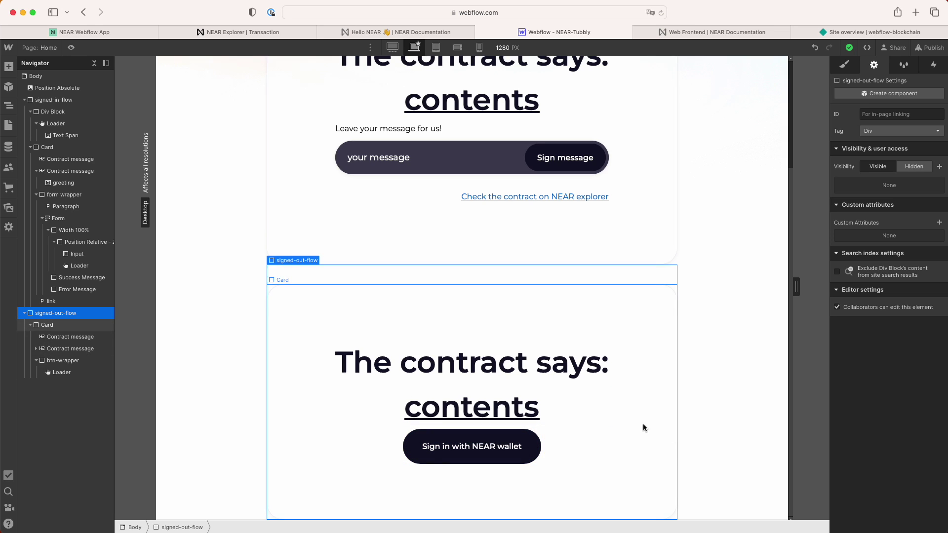
{"action": "left_click", "coordinate": [449, 411]}
{"action": "scroll", "coordinate": [449, 411], "scroll_direction": "up", "scroll_amount": 3}
{"action": "left_click", "coordinate": [473, 190]}
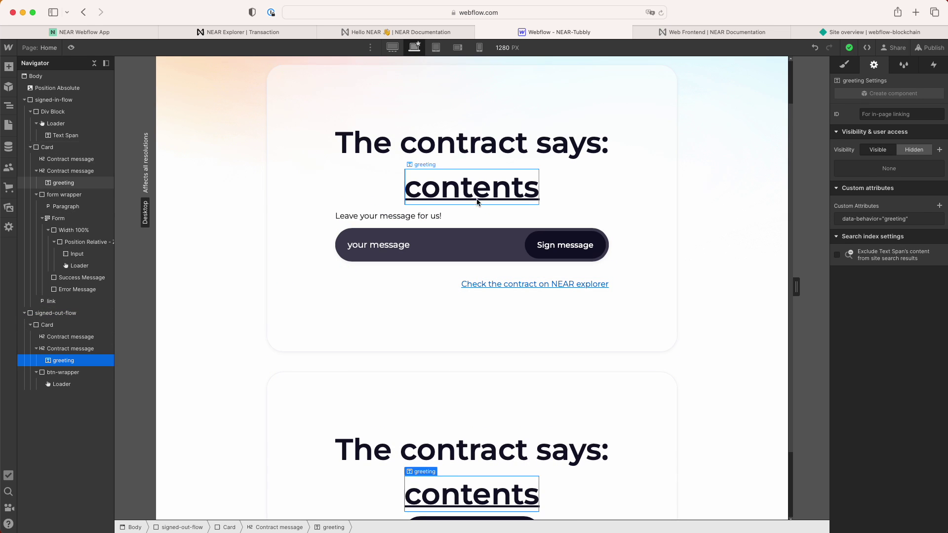
{"action": "scroll", "coordinate": [395, 254], "scroll_direction": "down", "scroll_amount": 2}
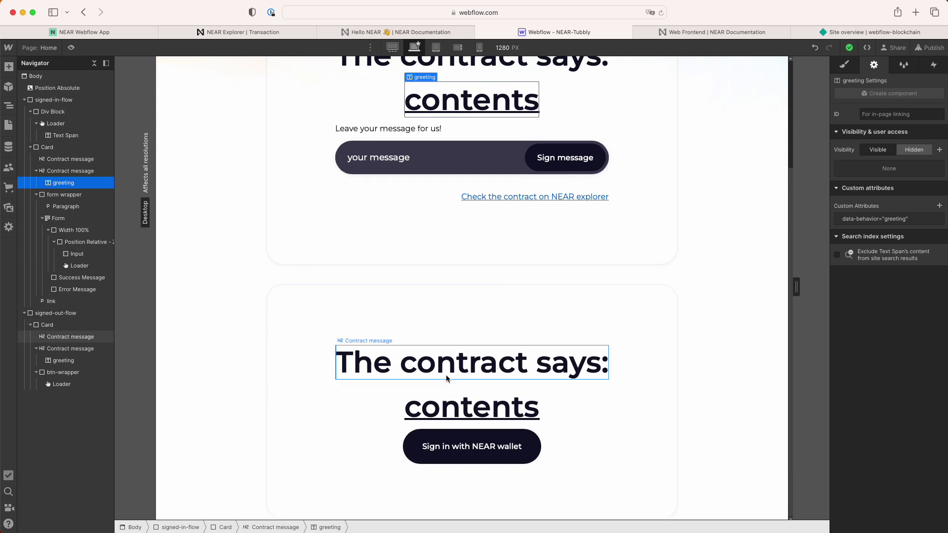
{"action": "scroll", "coordinate": [395, 254], "scroll_direction": "up", "scroll_amount": 3}
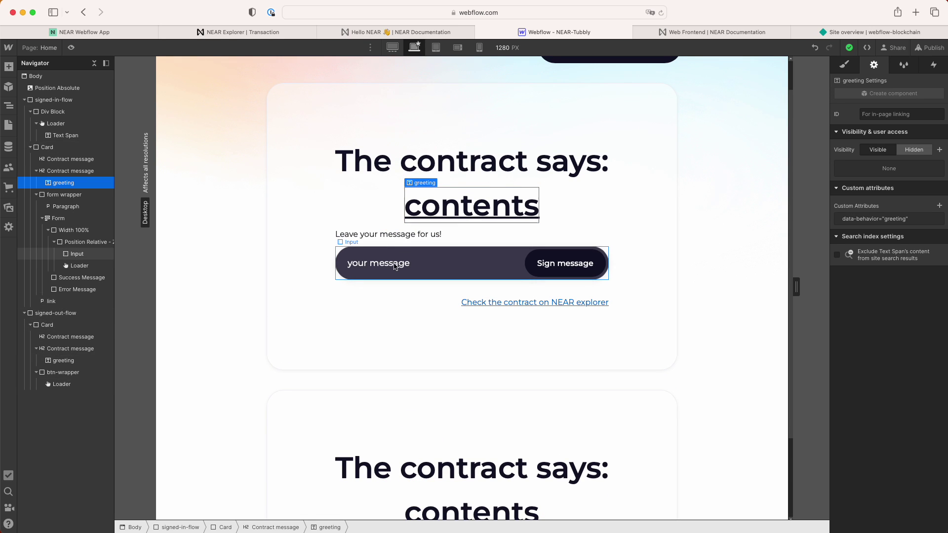
{"action": "scroll", "coordinate": [395, 267], "scroll_direction": "up", "scroll_amount": 2}
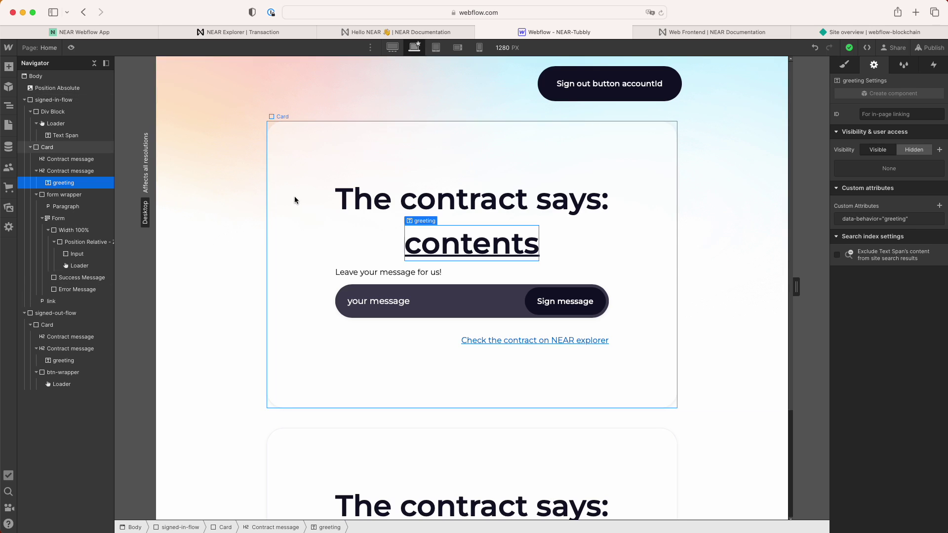
- Select signed-in-flow and its accountId span to view data-behavior="account-id"
{"action": "left_click", "coordinate": [68, 100]}
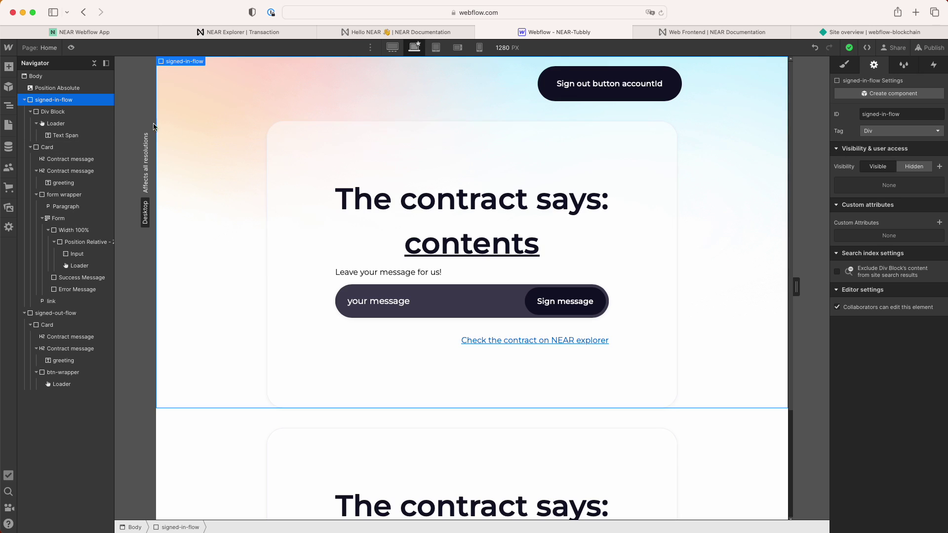
{"action": "left_click", "coordinate": [643, 85]}
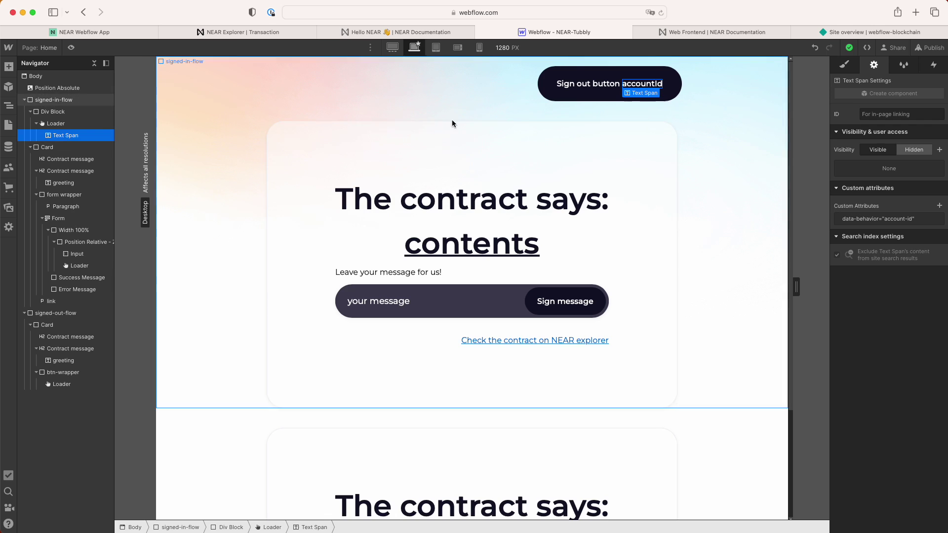
- Open the Web Frontend guide's User Sign-In / Sign-Out snippet for #sign-in-button and #sign-out-button
{"action": "left_click", "coordinate": [410, 30]}
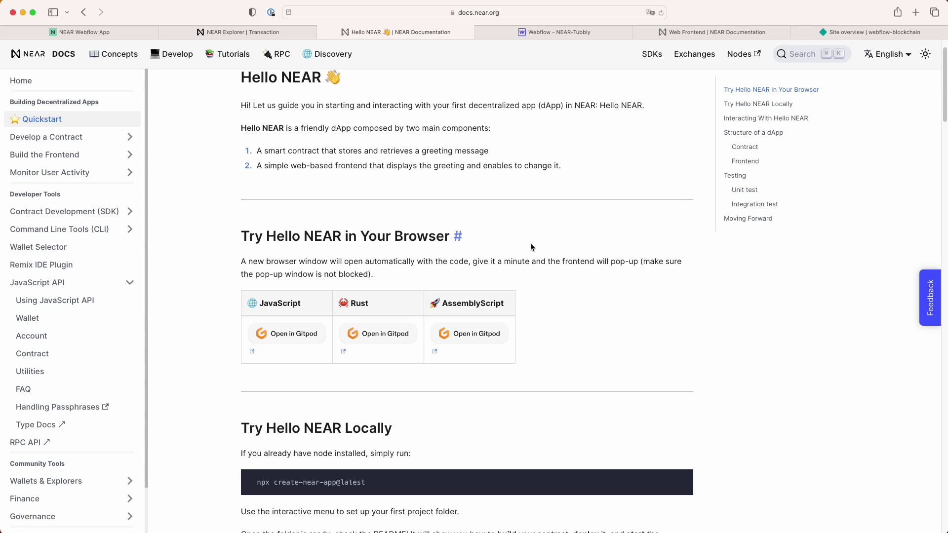
{"action": "scroll", "coordinate": [444, 262], "scroll_direction": "down", "scroll_amount": 5}
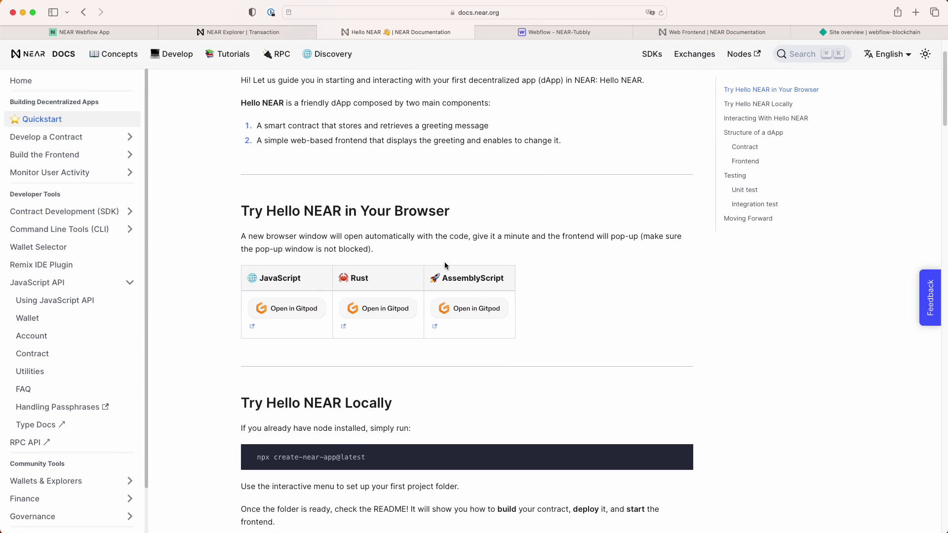
{"action": "left_click", "coordinate": [692, 31]}
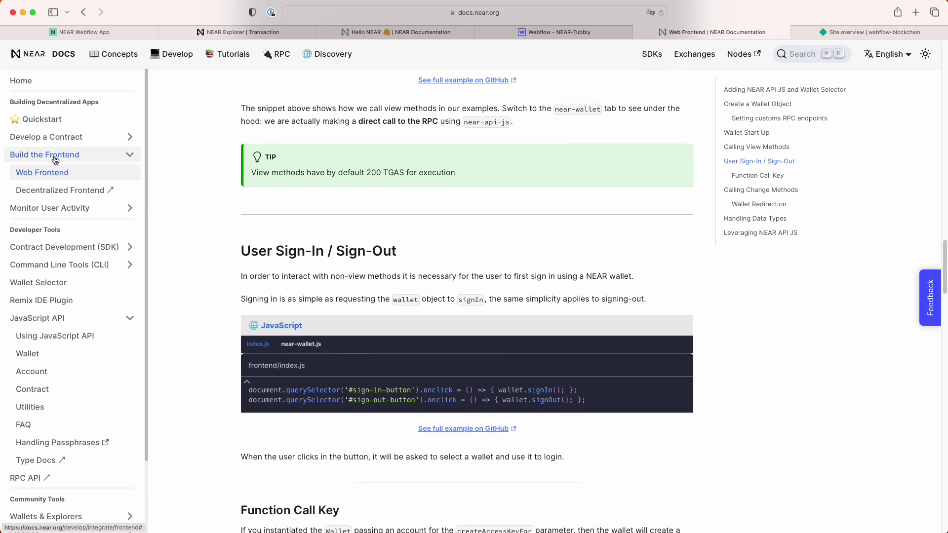
{"action": "scroll", "coordinate": [466, 364], "scroll_direction": "down", "scroll_amount": 1}
{"action": "scroll", "coordinate": [466, 363], "scroll_direction": "down", "scroll_amount": 1}
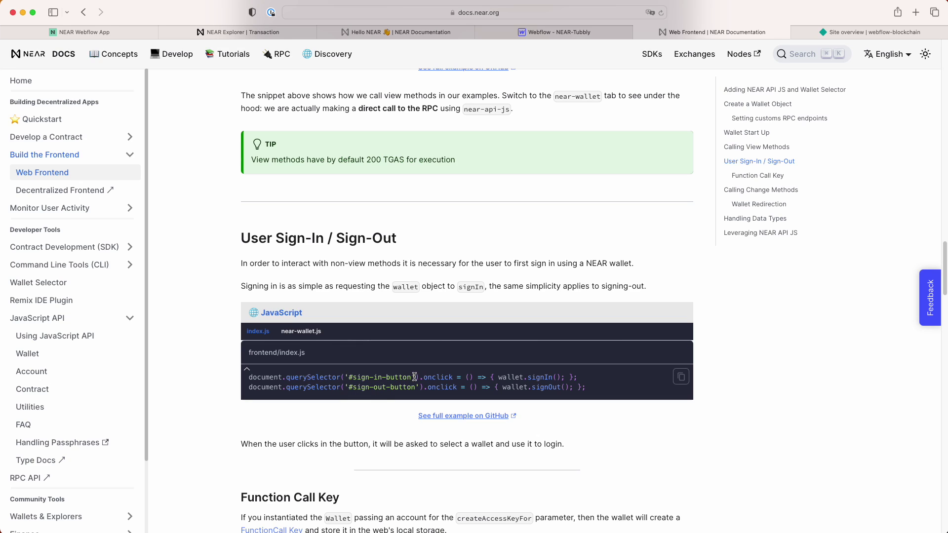
{"action": "scroll", "coordinate": [414, 377], "scroll_direction": "down", "scroll_amount": 1}
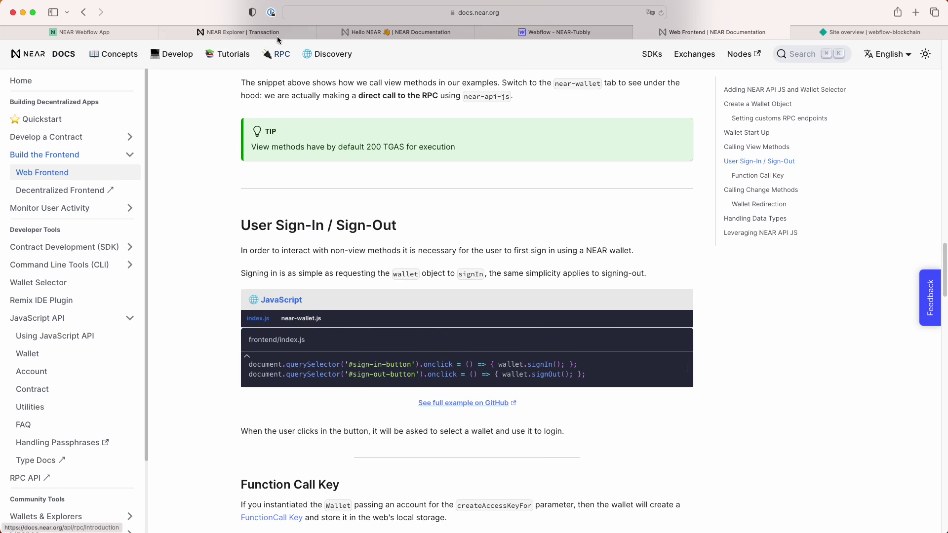
- Check the Sign out and Sign in buttons carry IDs sign-out-button and sign-in-button
{"action": "left_click", "coordinate": [559, 31]}
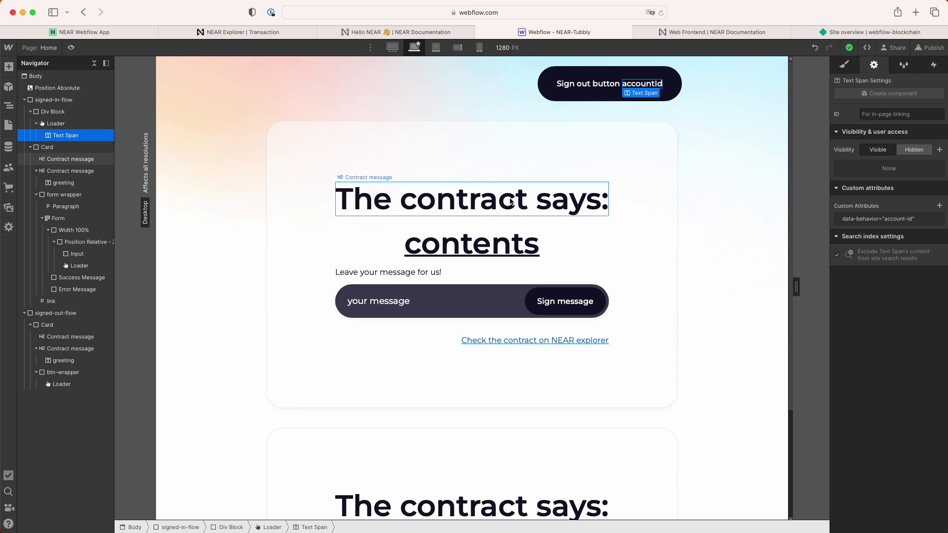
{"action": "left_click", "coordinate": [573, 89]}
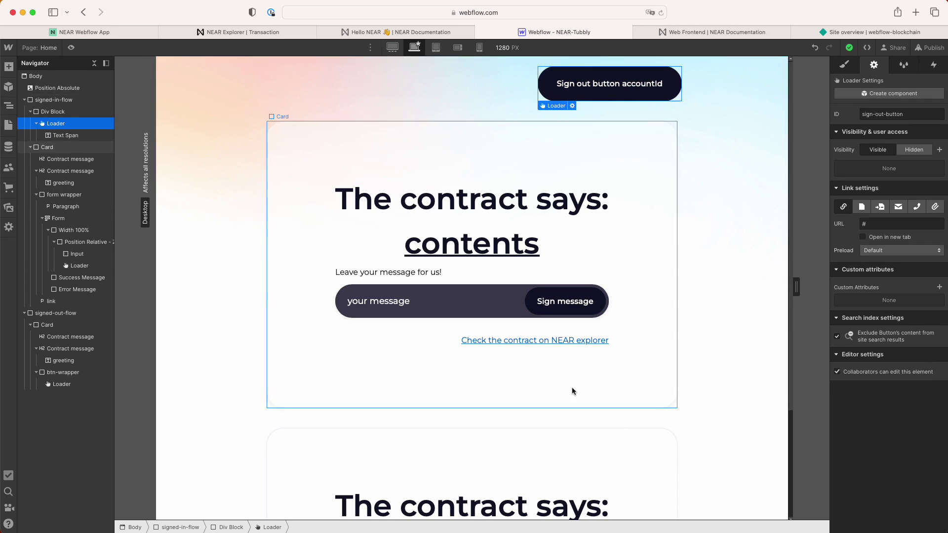
{"action": "scroll", "coordinate": [561, 395], "scroll_direction": "down", "scroll_amount": 3}
{"action": "left_click", "coordinate": [507, 452]}
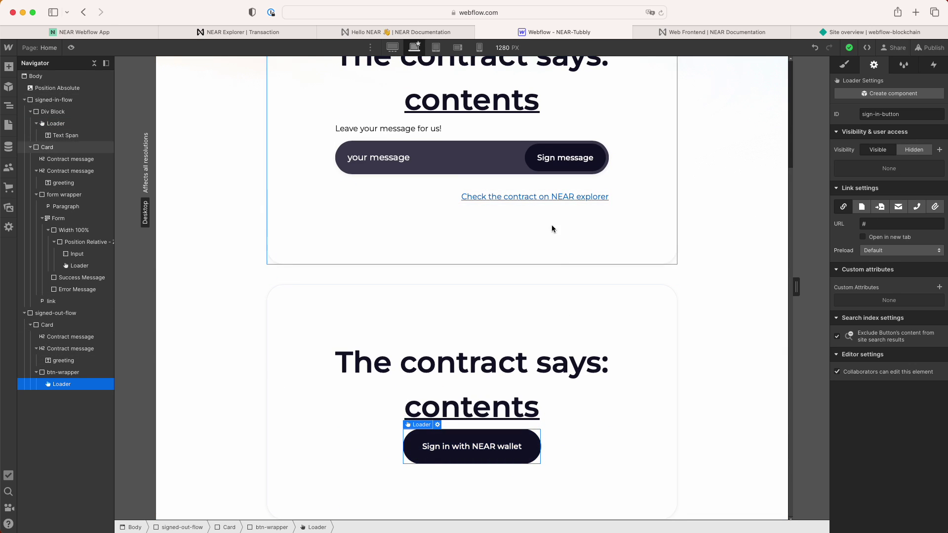
{"action": "scroll", "coordinate": [543, 237], "scroll_direction": "up", "scroll_amount": 3}
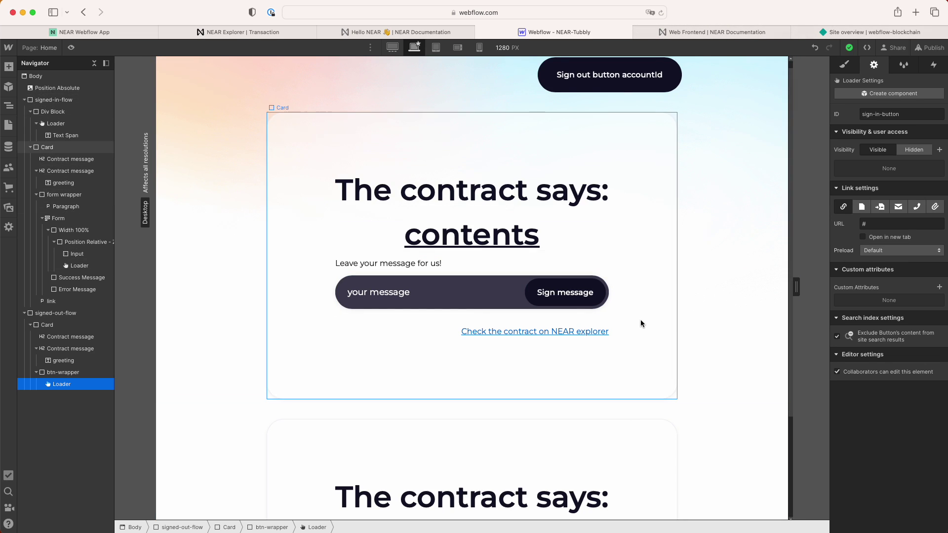
- Look over the webflow-blockchain site overview in Netlify, then go back to the NEAR Web Frontend docs
{"action": "left_click", "coordinate": [850, 35]}
{"action": "scroll", "coordinate": [425, 348], "scroll_direction": "down", "scroll_amount": 5}
{"action": "scroll", "coordinate": [339, 343], "scroll_direction": "up", "scroll_amount": 5}
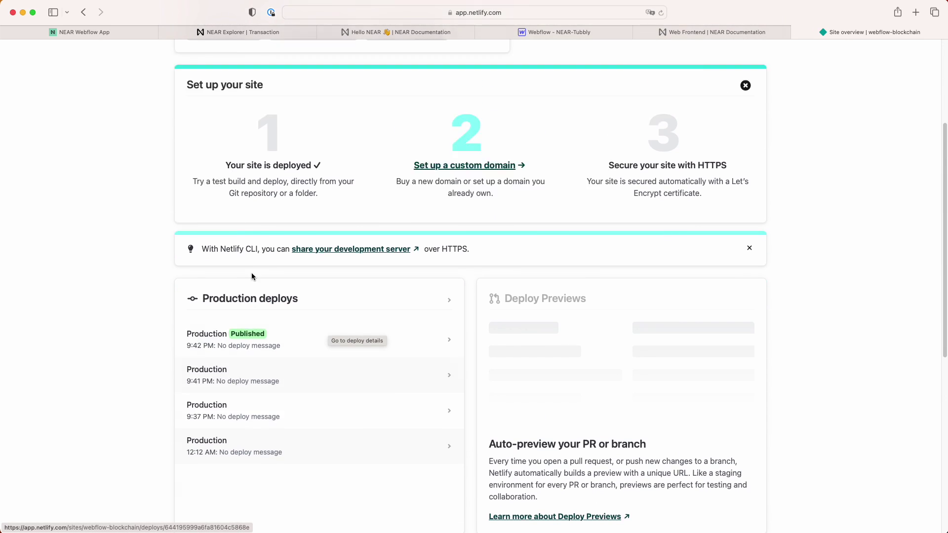
{"action": "left_click", "coordinate": [717, 32]}
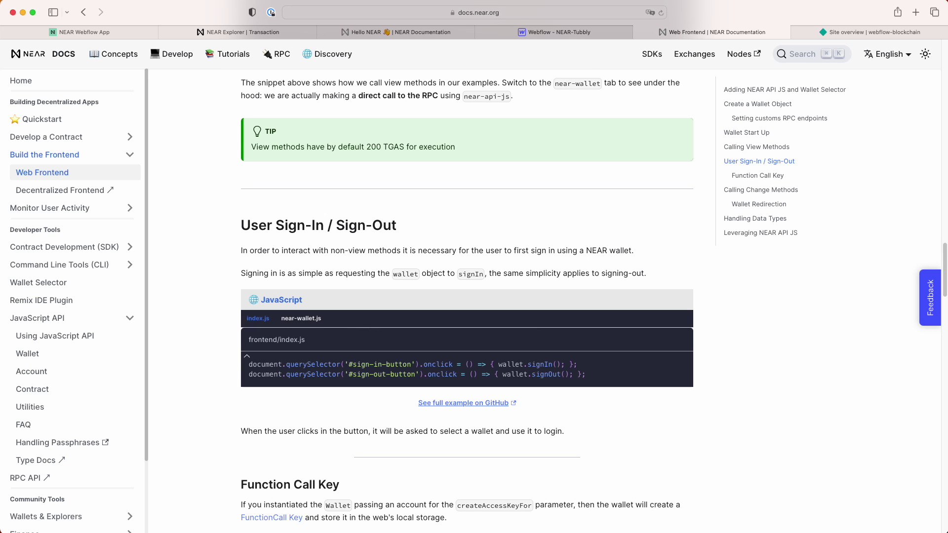
- Check the Home page's Before </body> custom code, then view the live NEAR Webflow App reading 'it works!'
{"action": "left_click", "coordinate": [554, 33]}
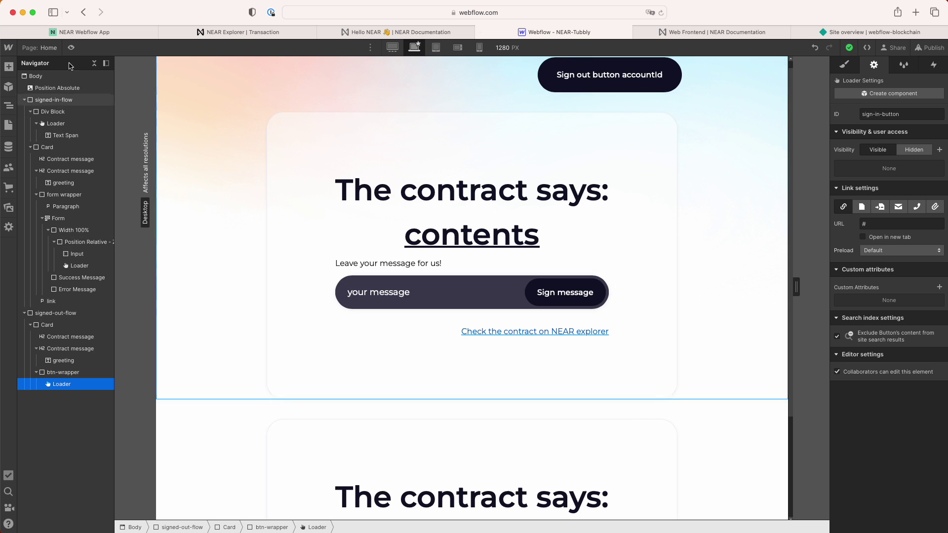
{"action": "left_click", "coordinate": [47, 49]}
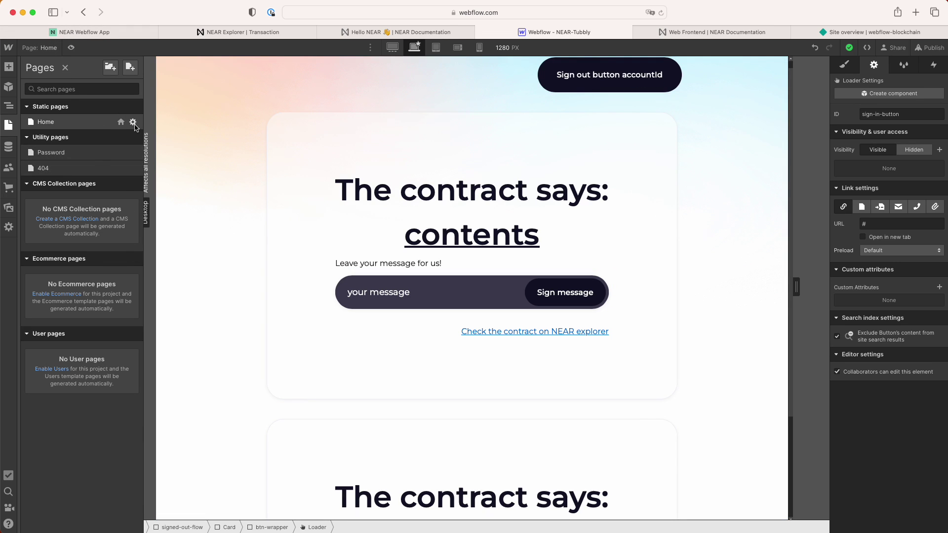
{"action": "left_click", "coordinate": [131, 122]}
{"action": "scroll", "coordinate": [162, 351], "scroll_direction": "down", "scroll_amount": 20}
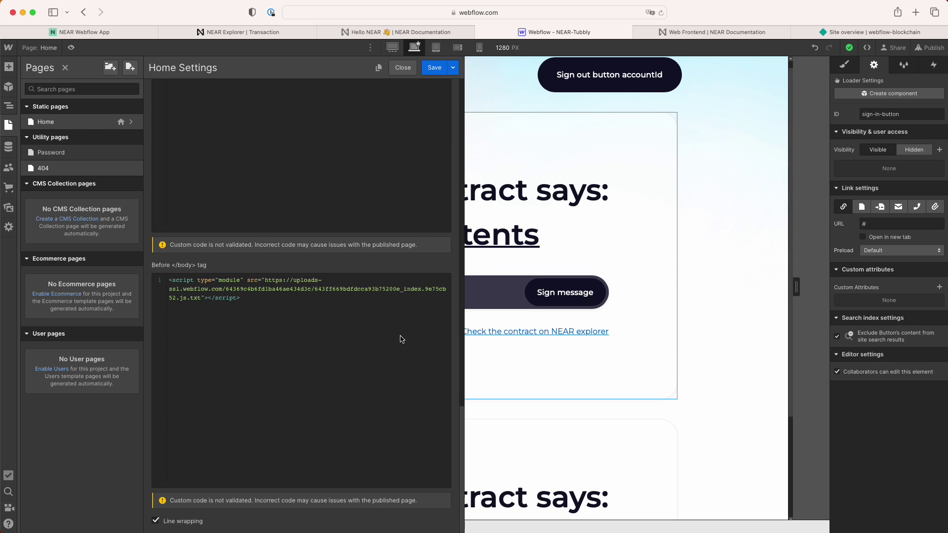
{"action": "left_click", "coordinate": [724, 206]}
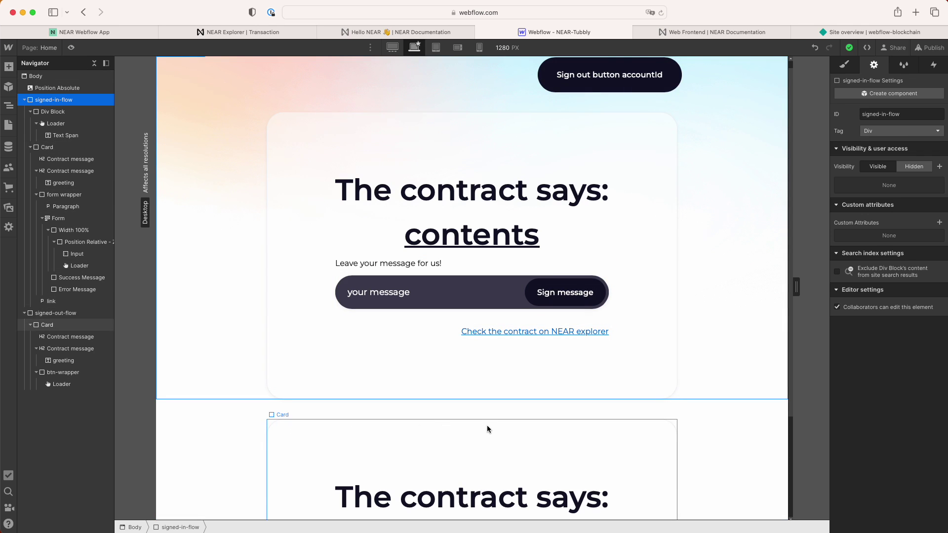
{"action": "left_click", "coordinate": [120, 30]}
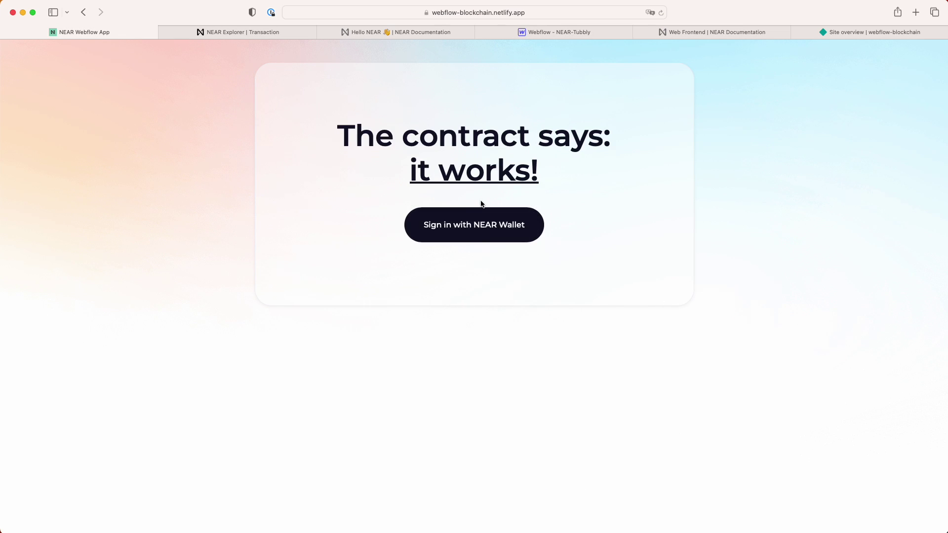